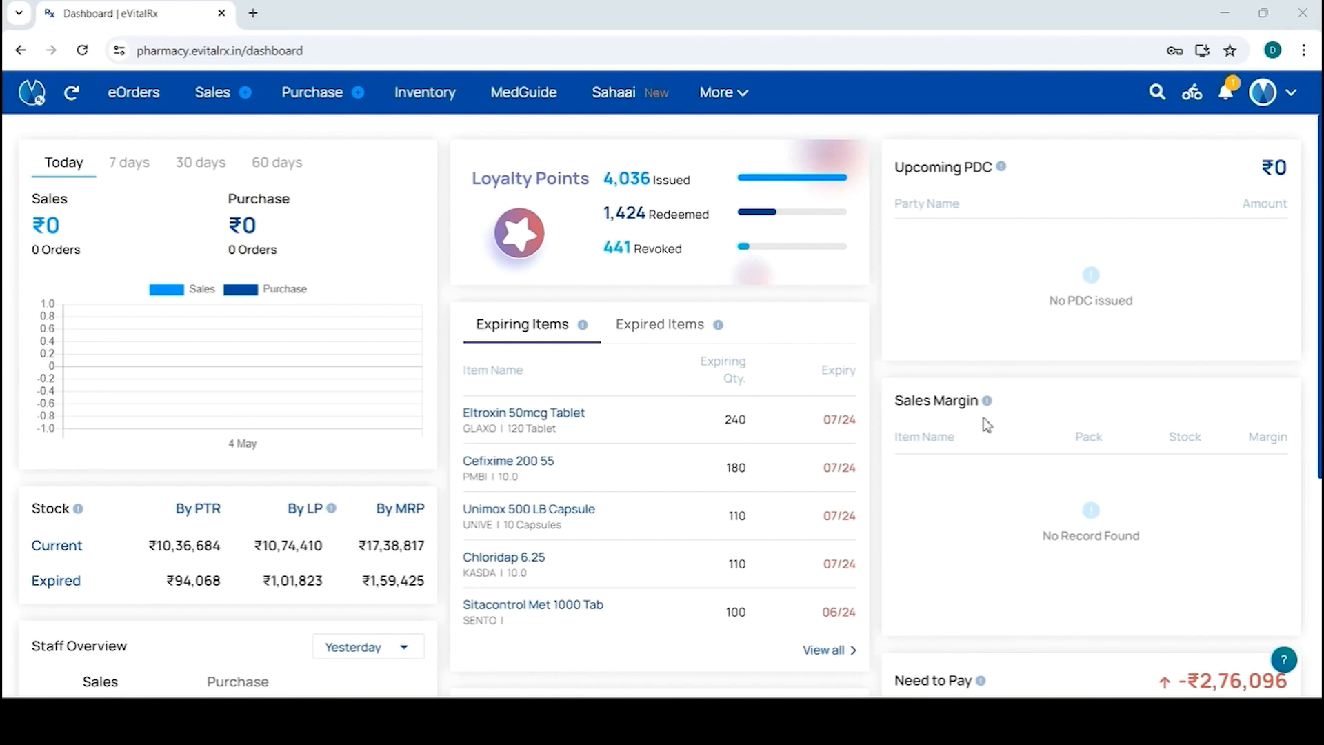
Switch to the sample_opening_stock_format sheet in Excel and examine the 1 AL TAB row from product name through PTR/cost
mouse_move(1031, 717)
click(852, 627)
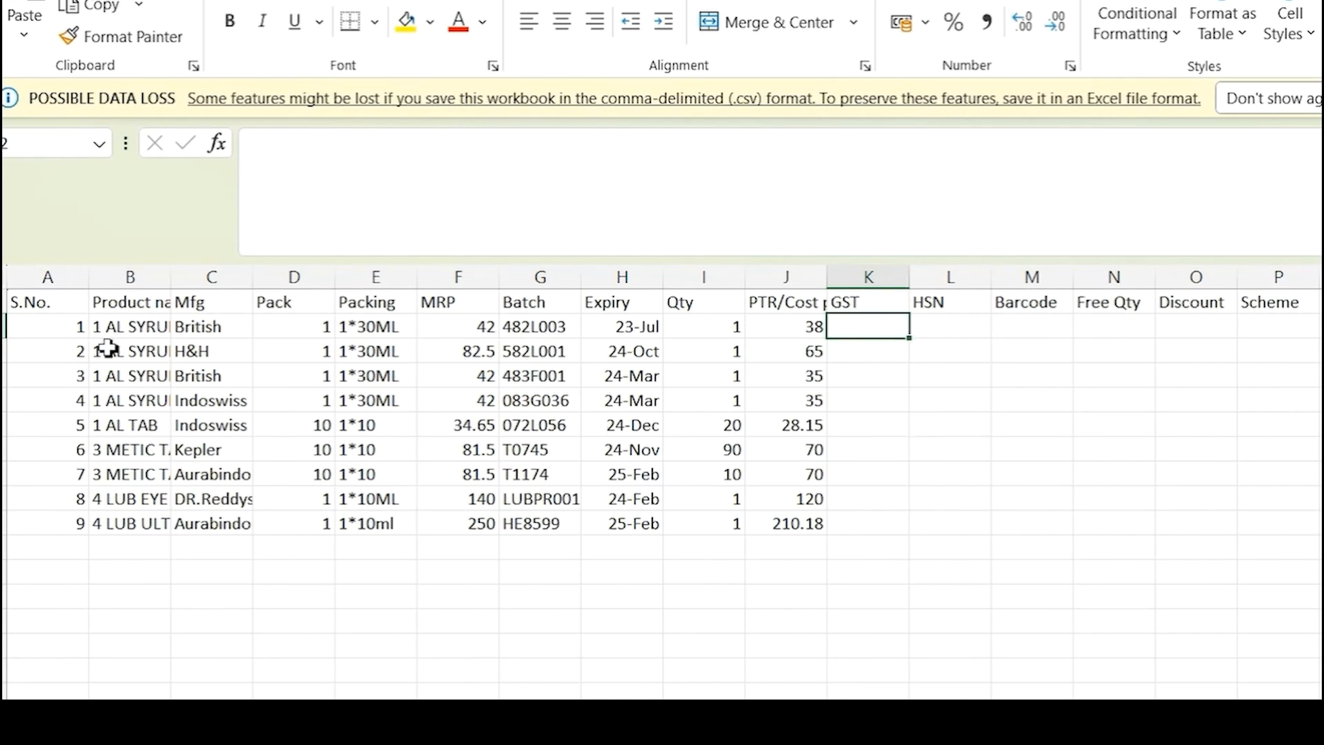
click(146, 433)
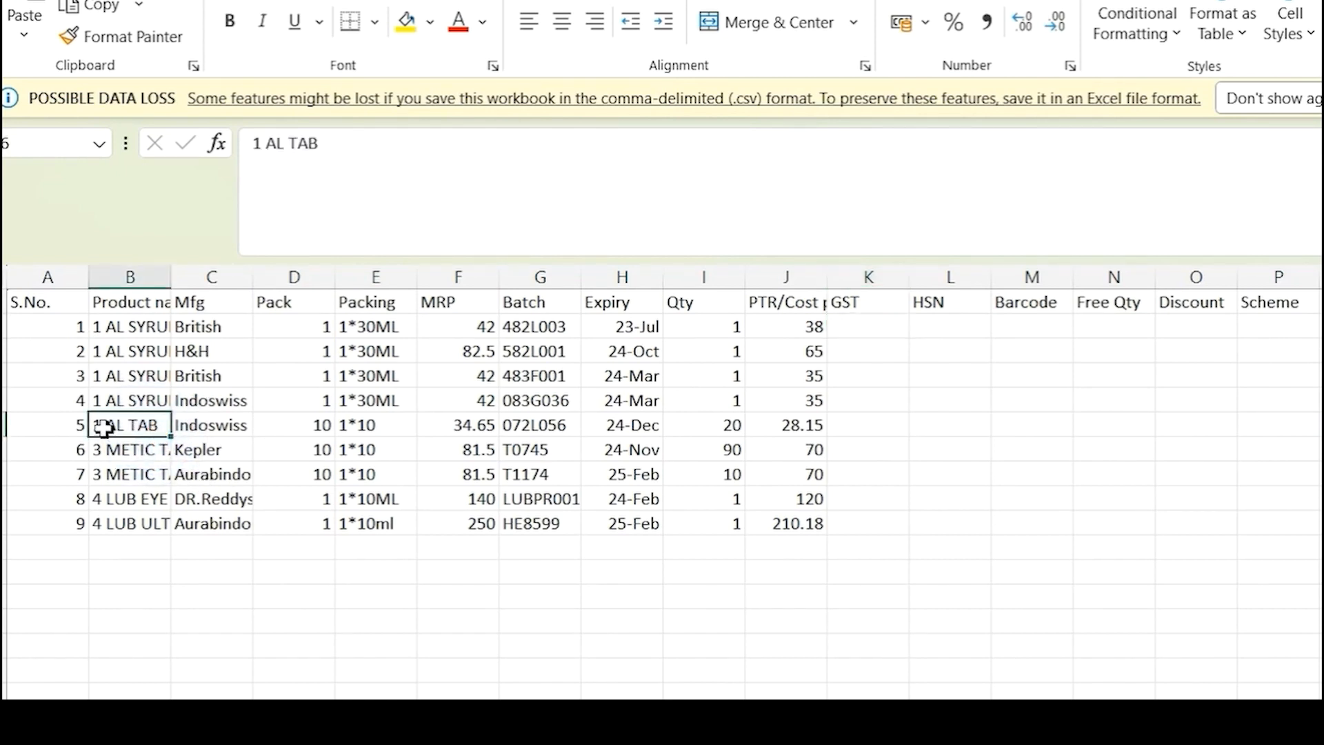
click(230, 423)
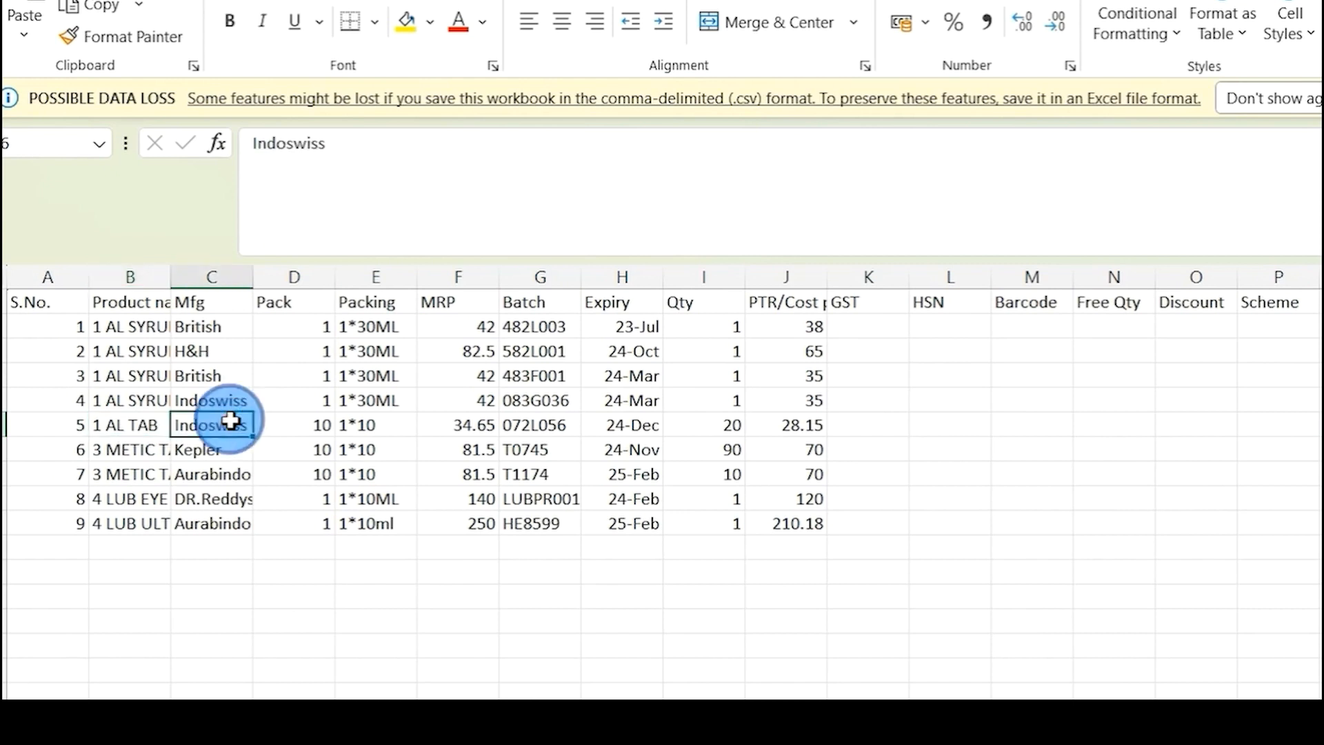
click(276, 423)
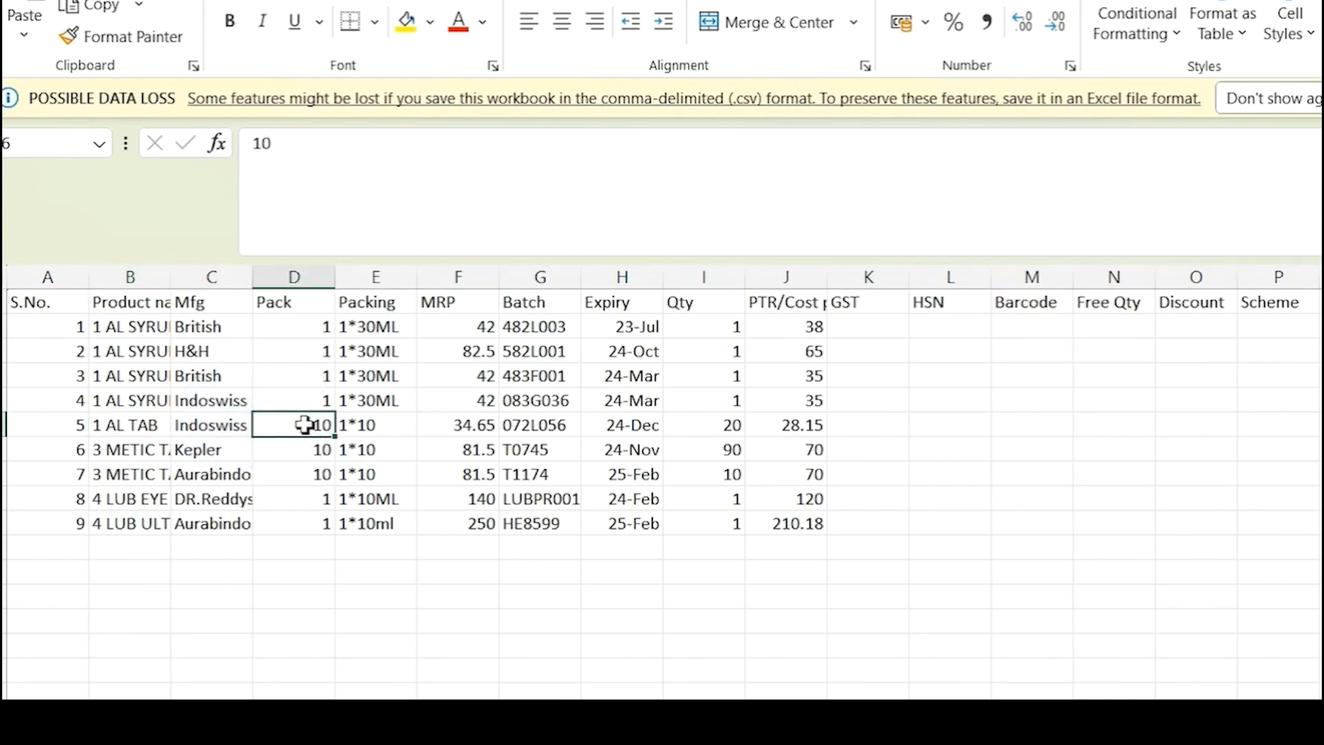
click(410, 433)
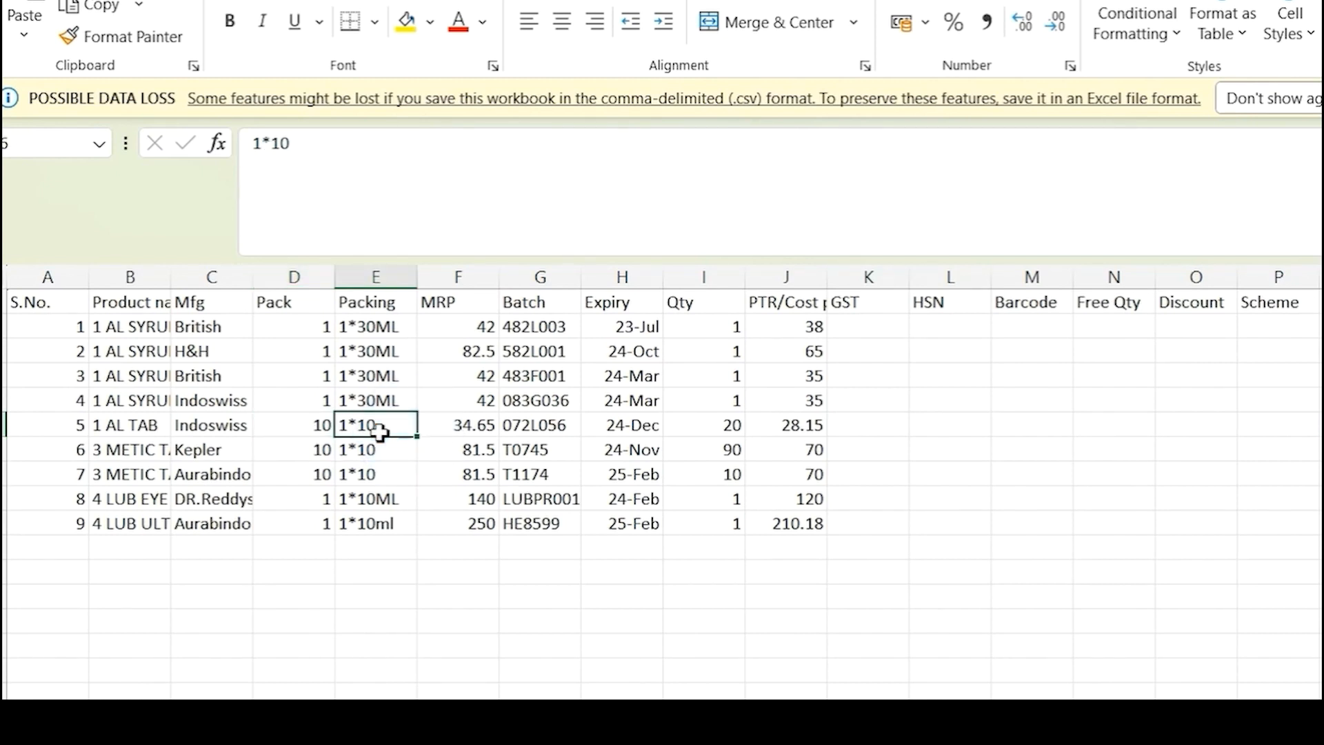
click(441, 429)
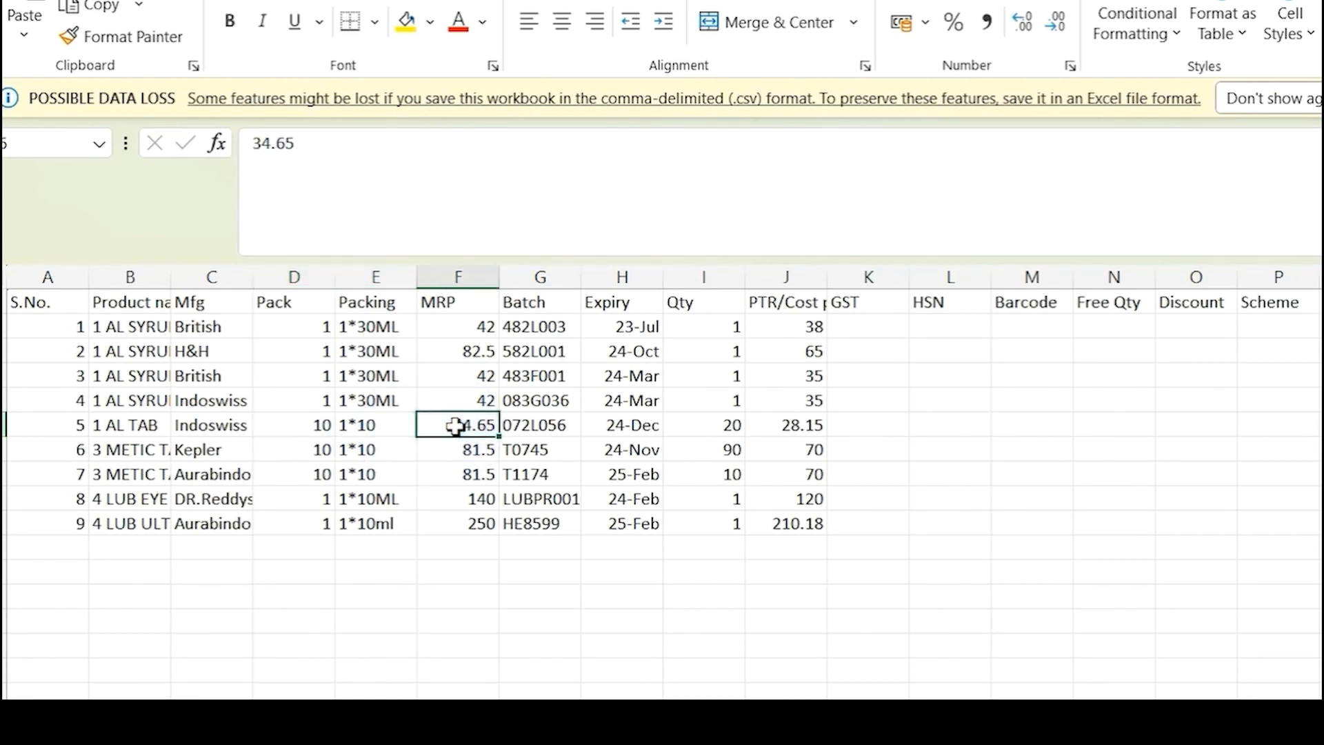
click(576, 429)
click(605, 427)
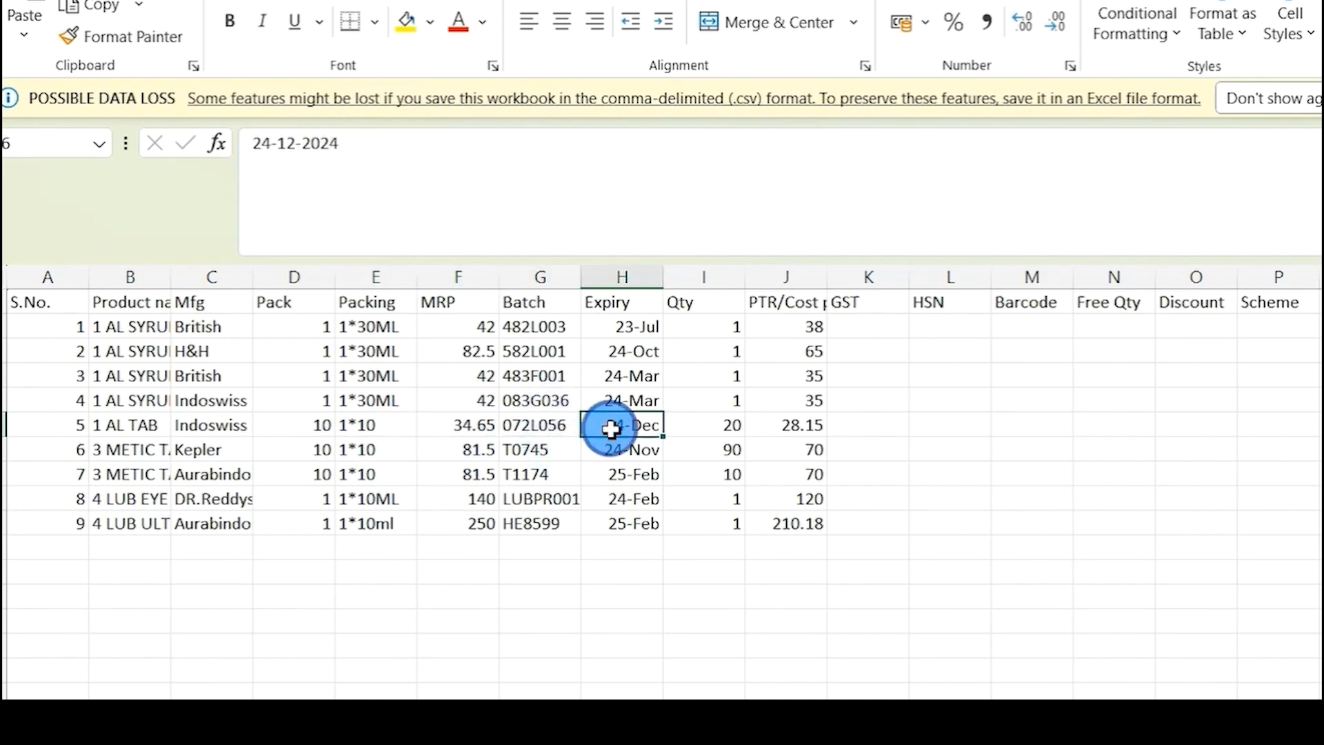
click(720, 429)
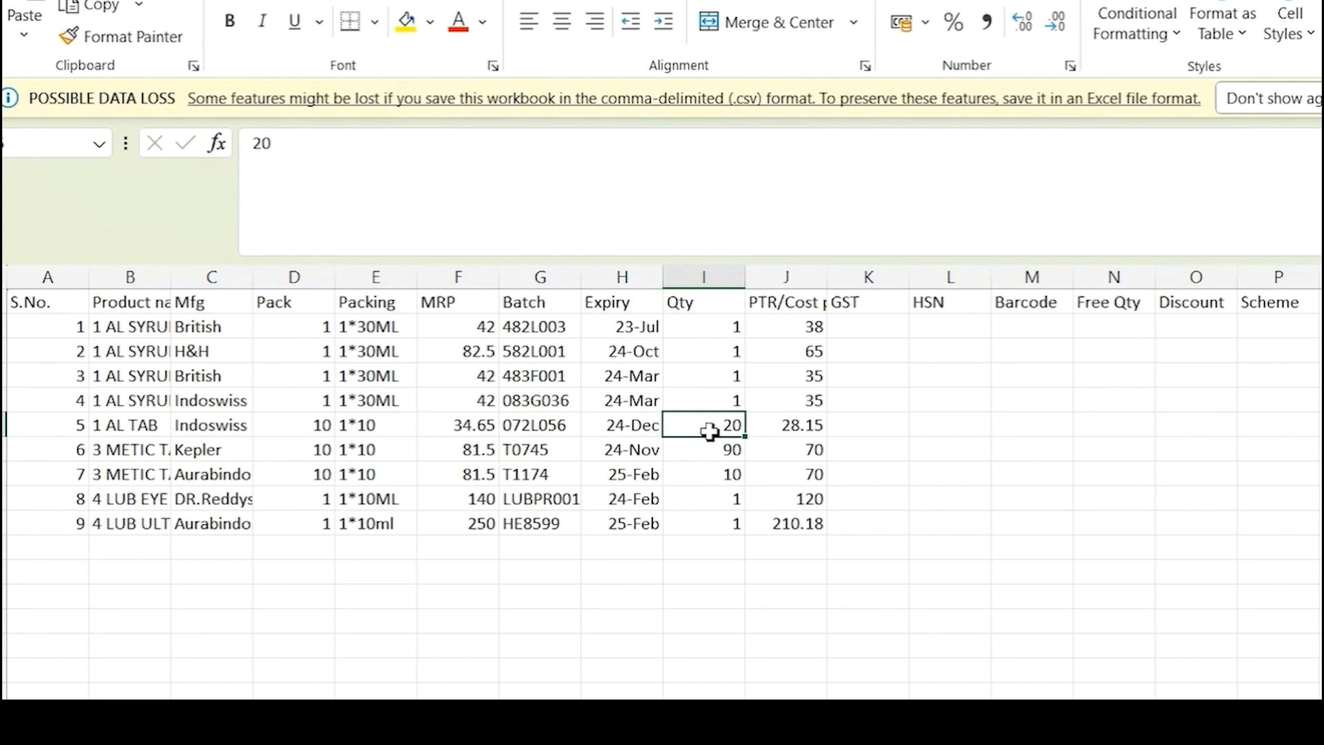
click(759, 428)
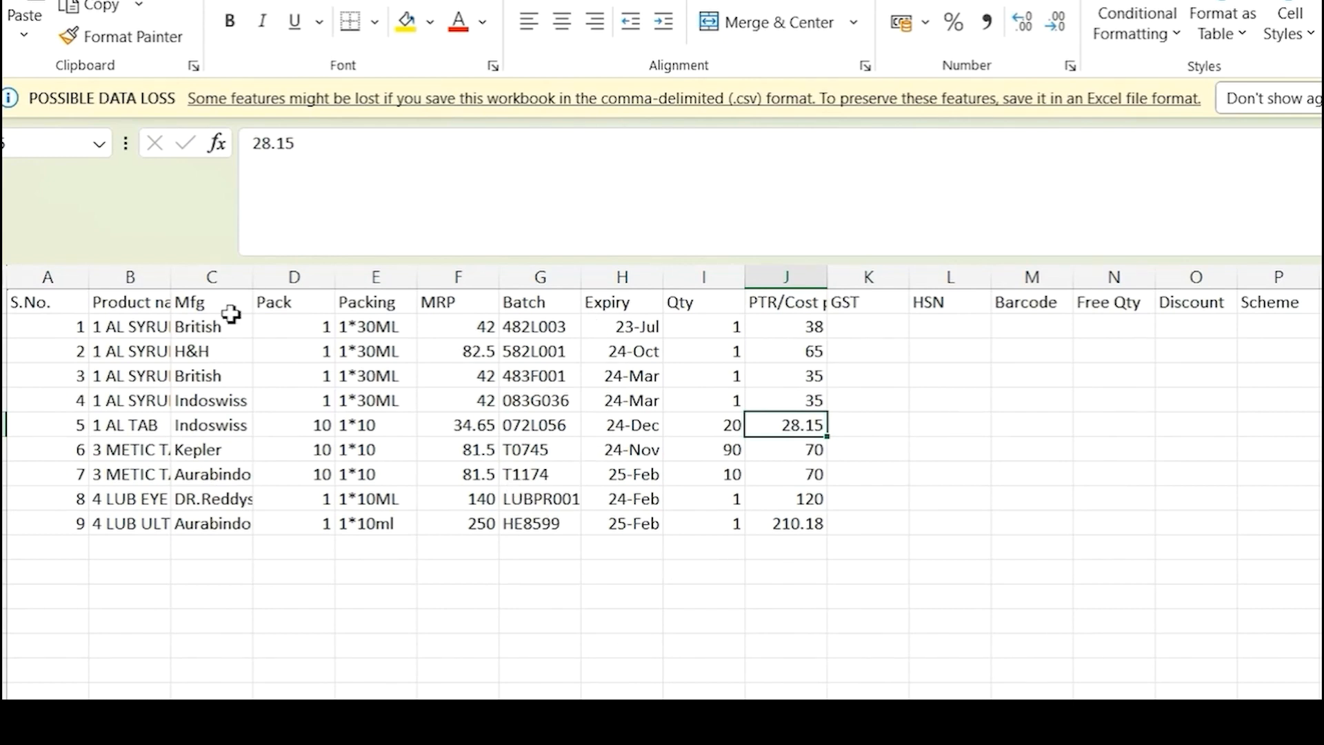
scroll(173, 551, down, 3)
scroll(171, 551, up, 3)
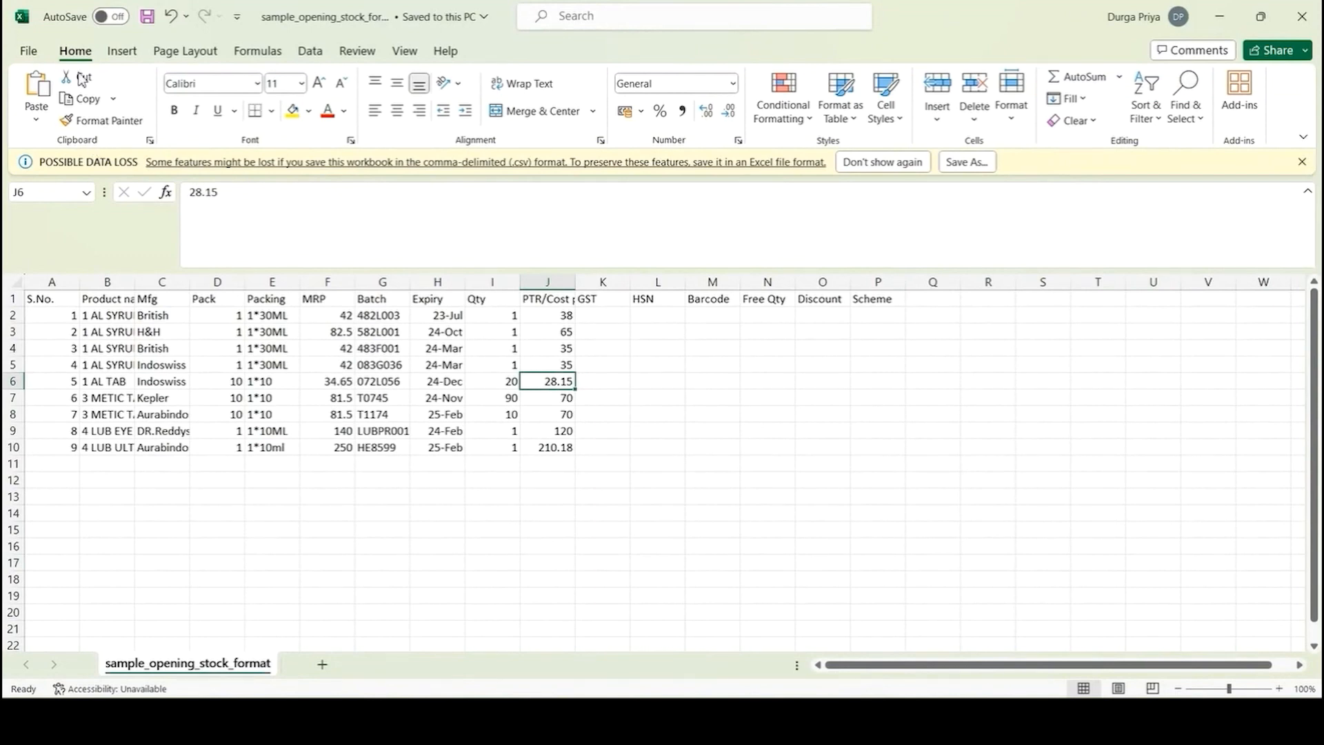
Save a copy of the sheet to the Desktop as sample_opening_stock_format in CSV (Comma delimited) format, replacing the existing file
click(30, 52)
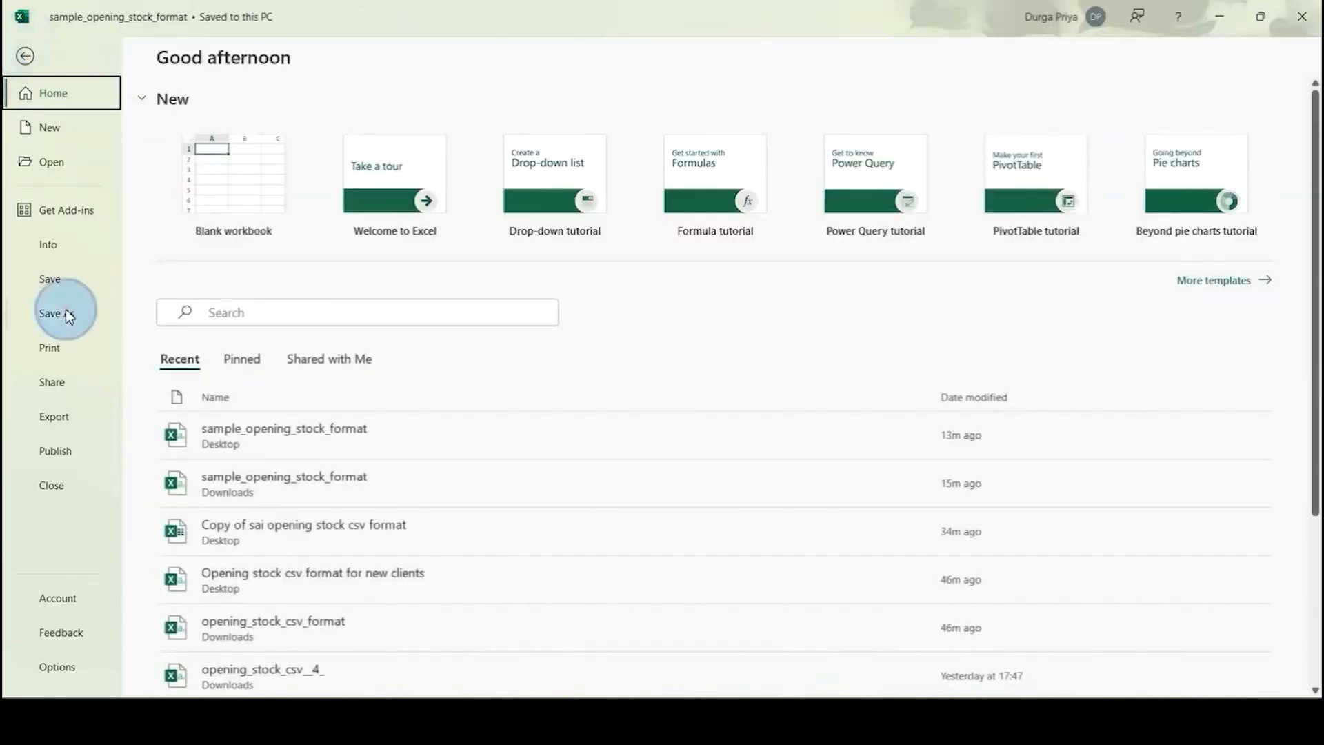
click(59, 313)
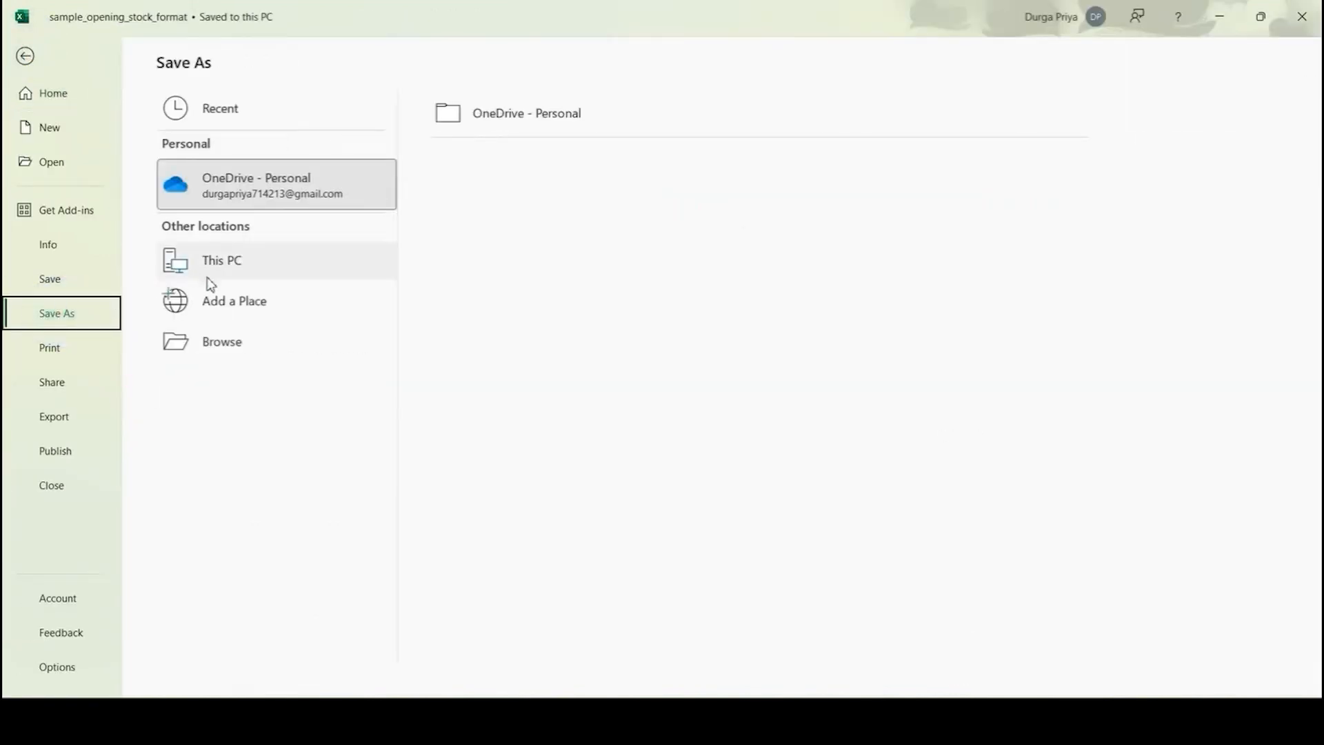
click(186, 262)
click(536, 187)
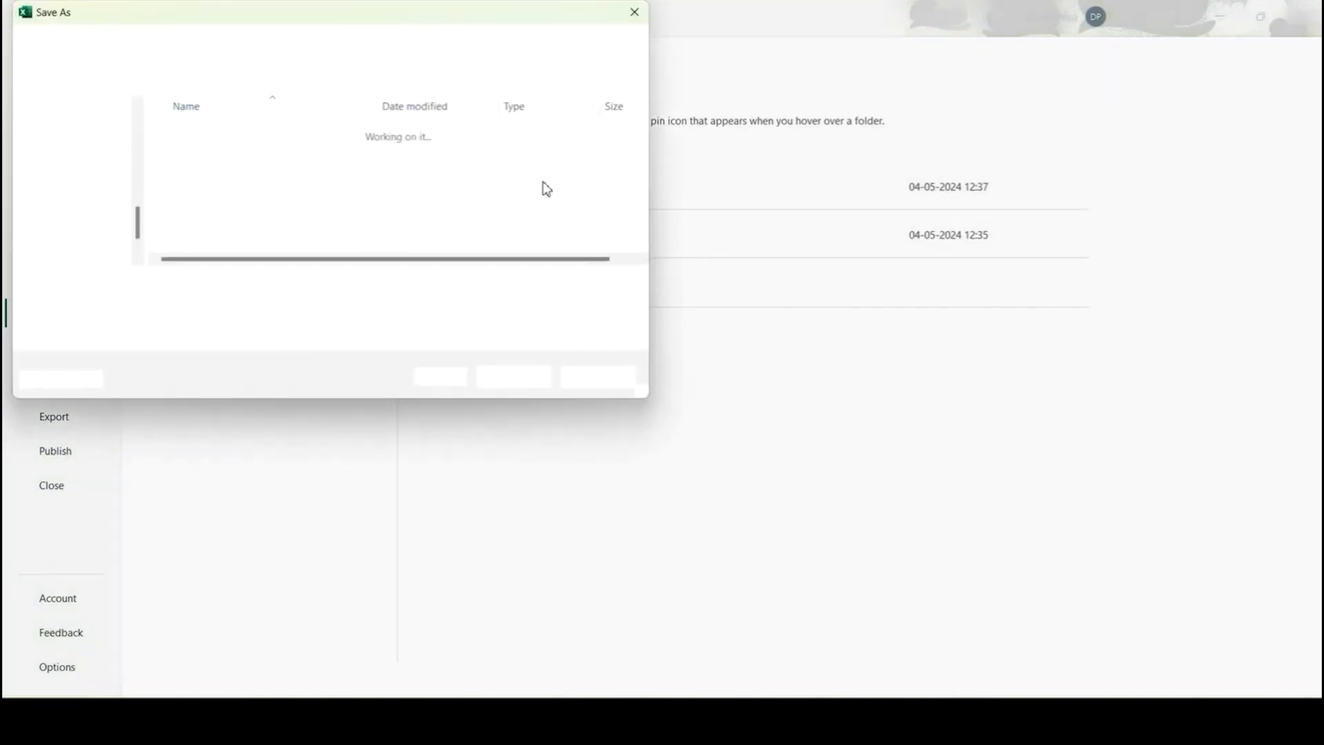
click(211, 311)
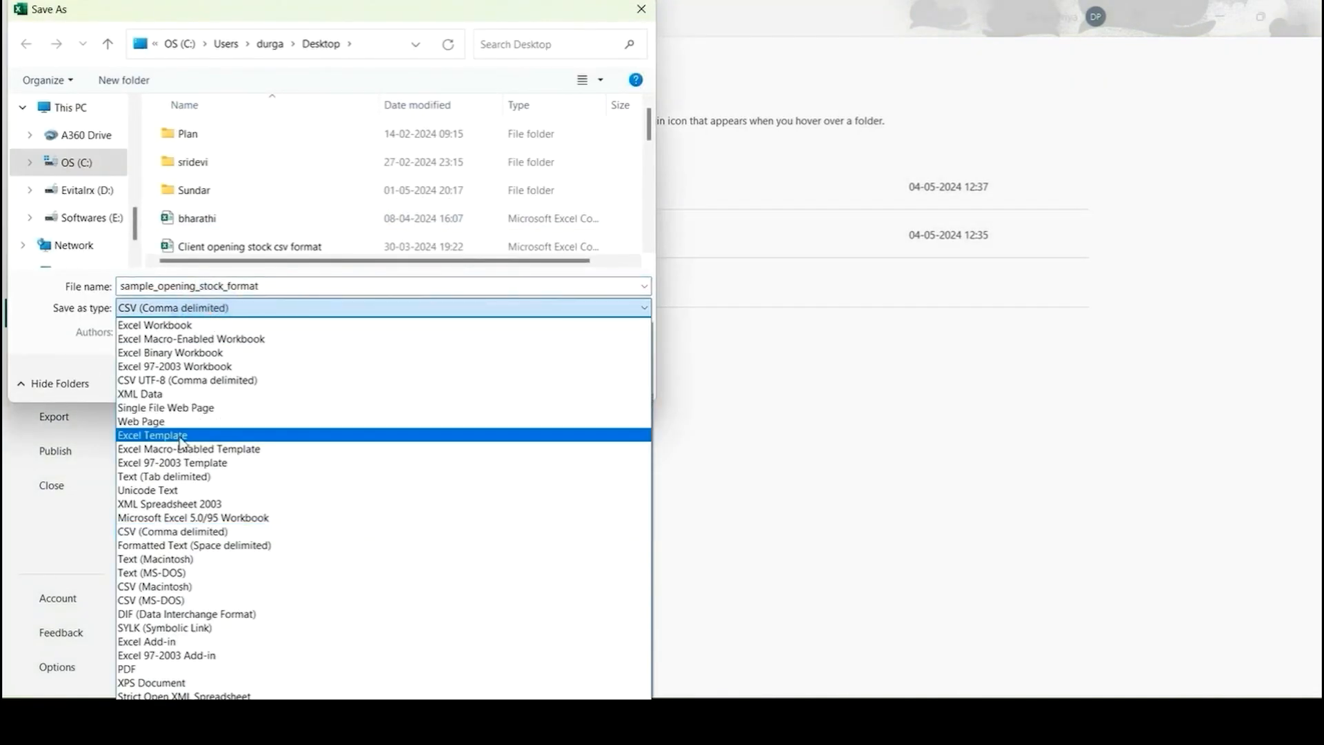
click(152, 532)
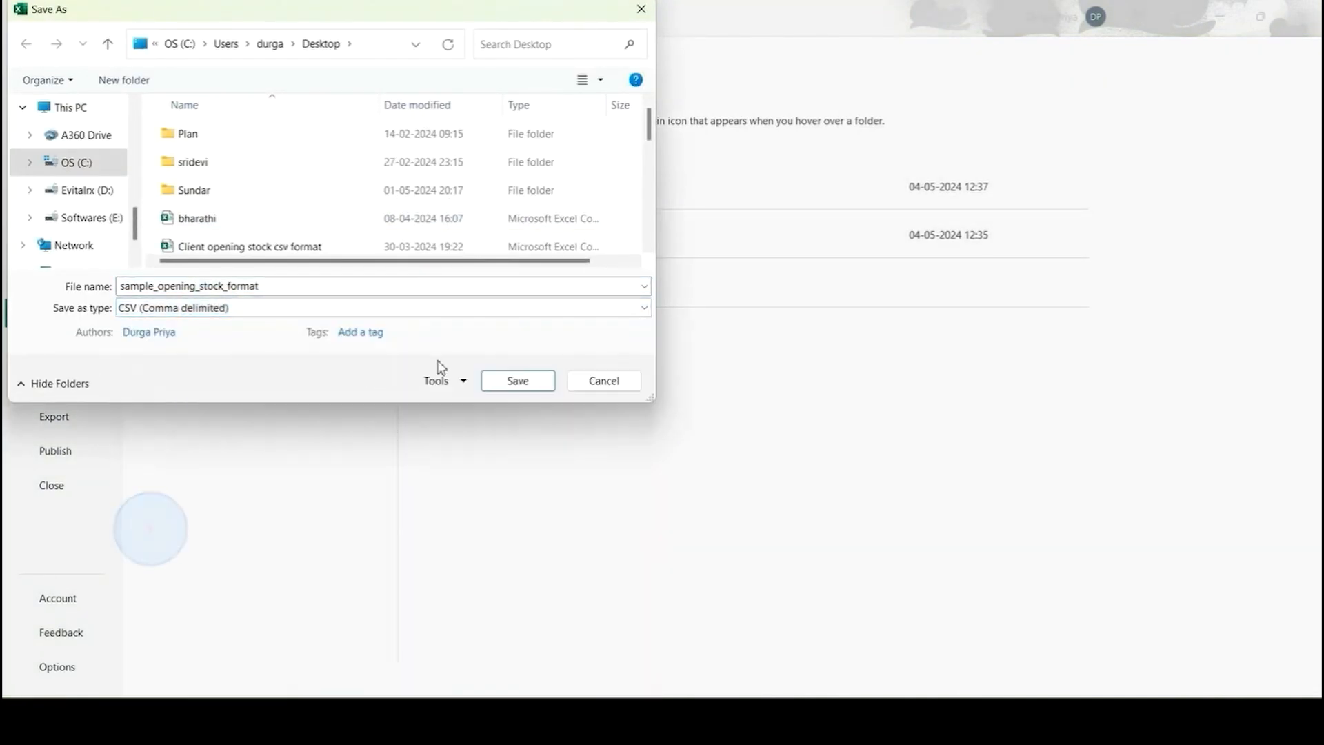
click(535, 383)
click(697, 357)
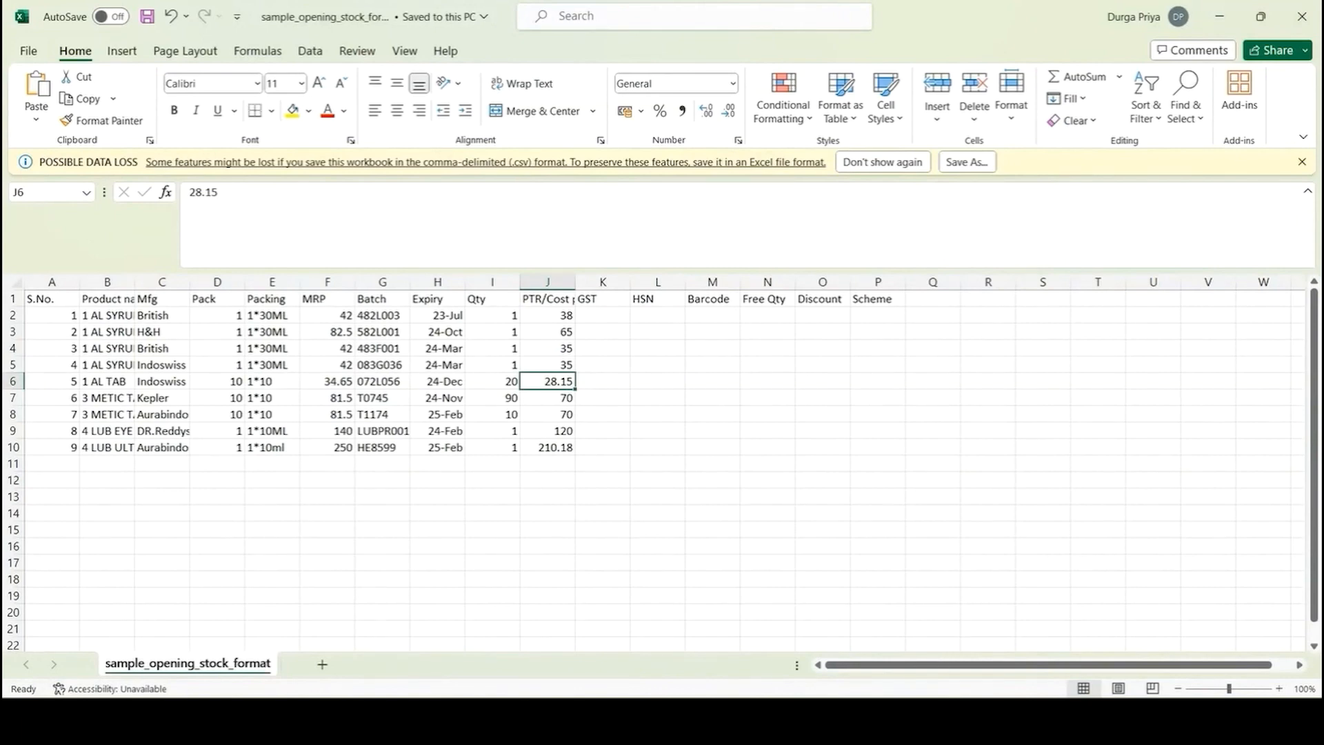
Switch to the eVitalRx dashboard in Chrome and start a new purchase bill with Opening Stock as the distributor
mouse_move(825, 692)
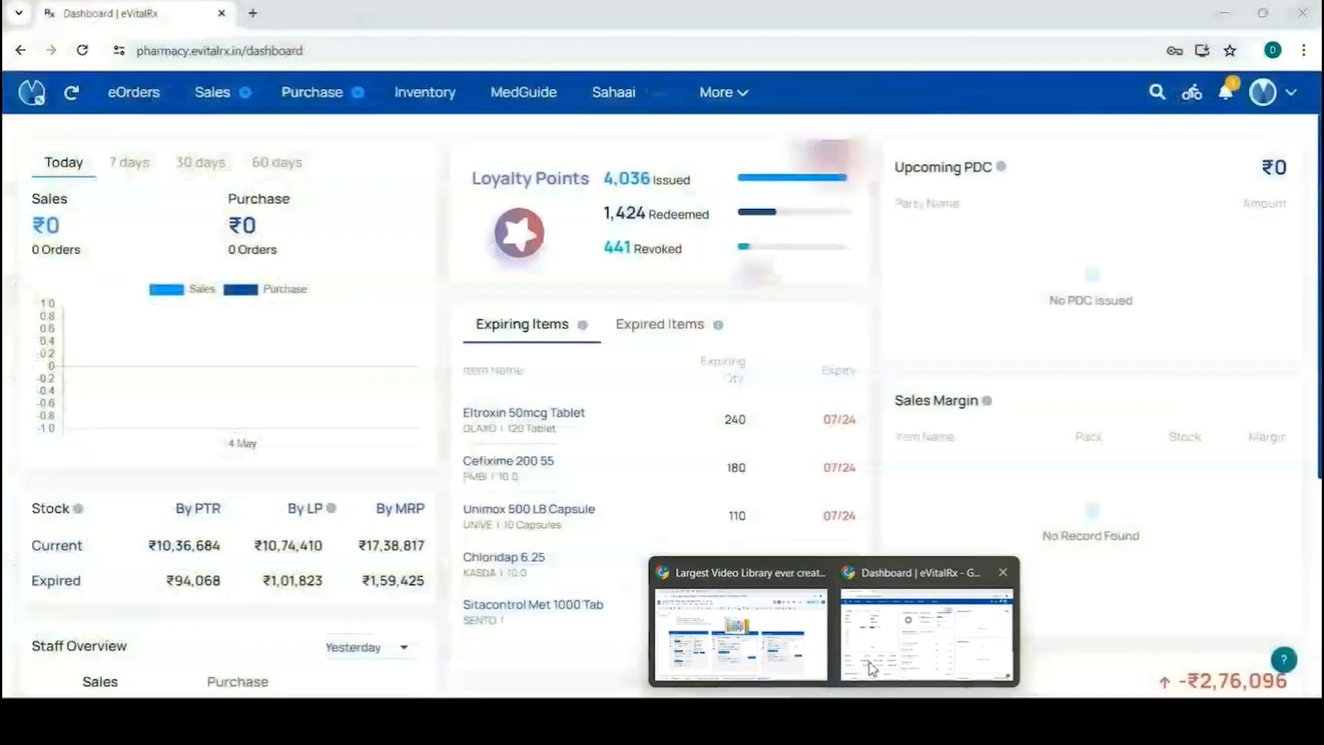
click(924, 631)
mouse_move(329, 108)
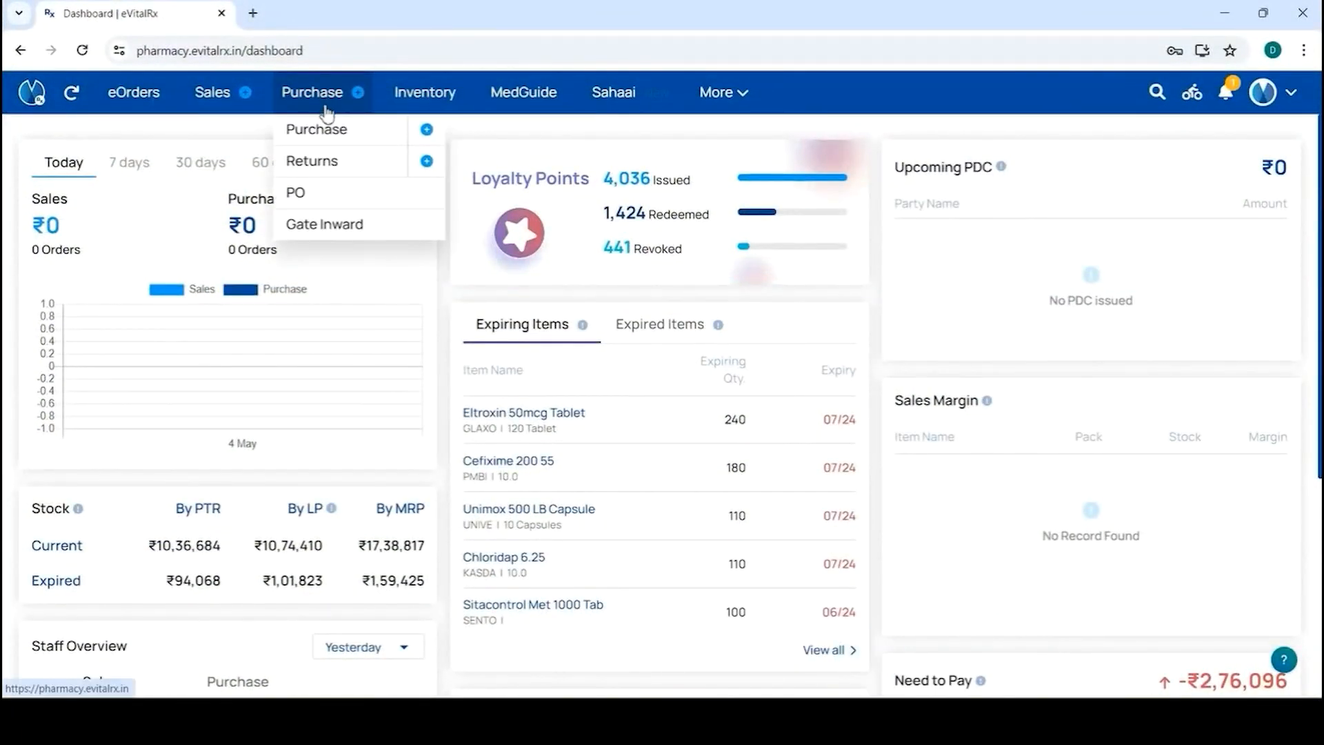
click(357, 94)
click(72, 205)
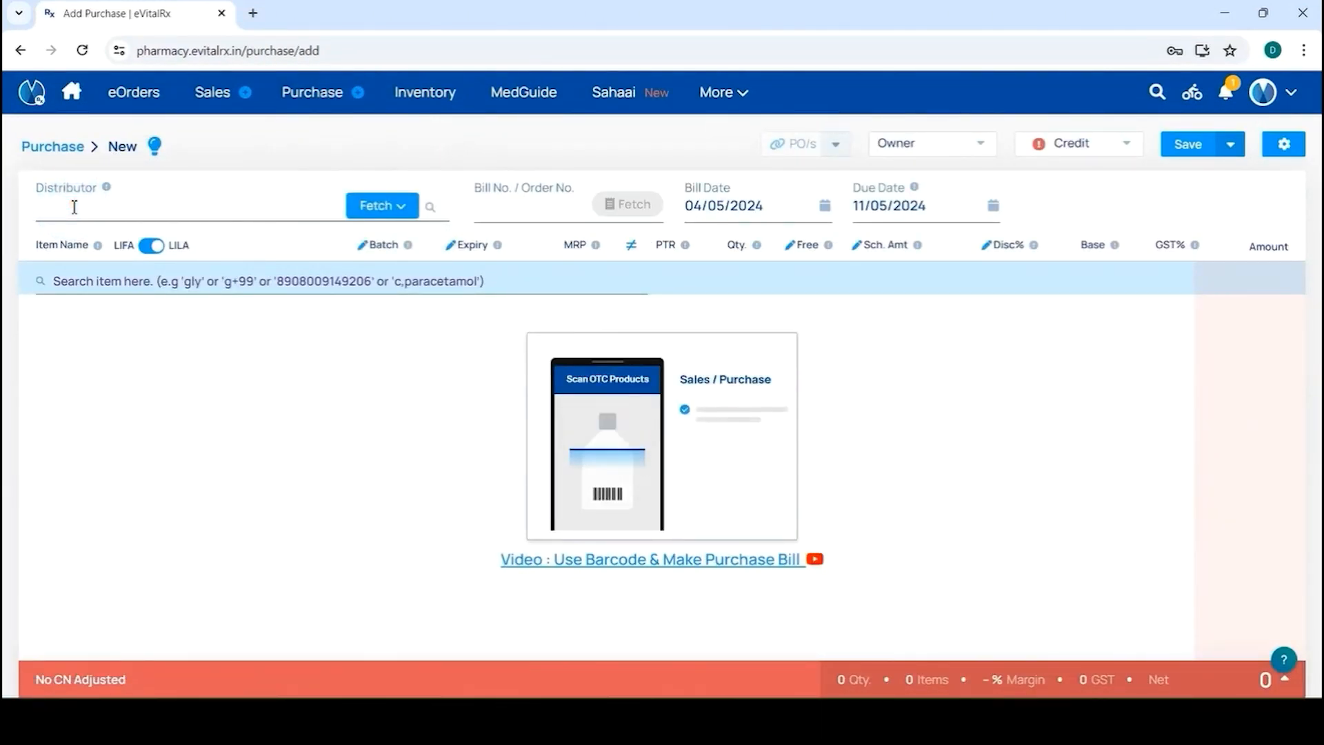
text(Op)
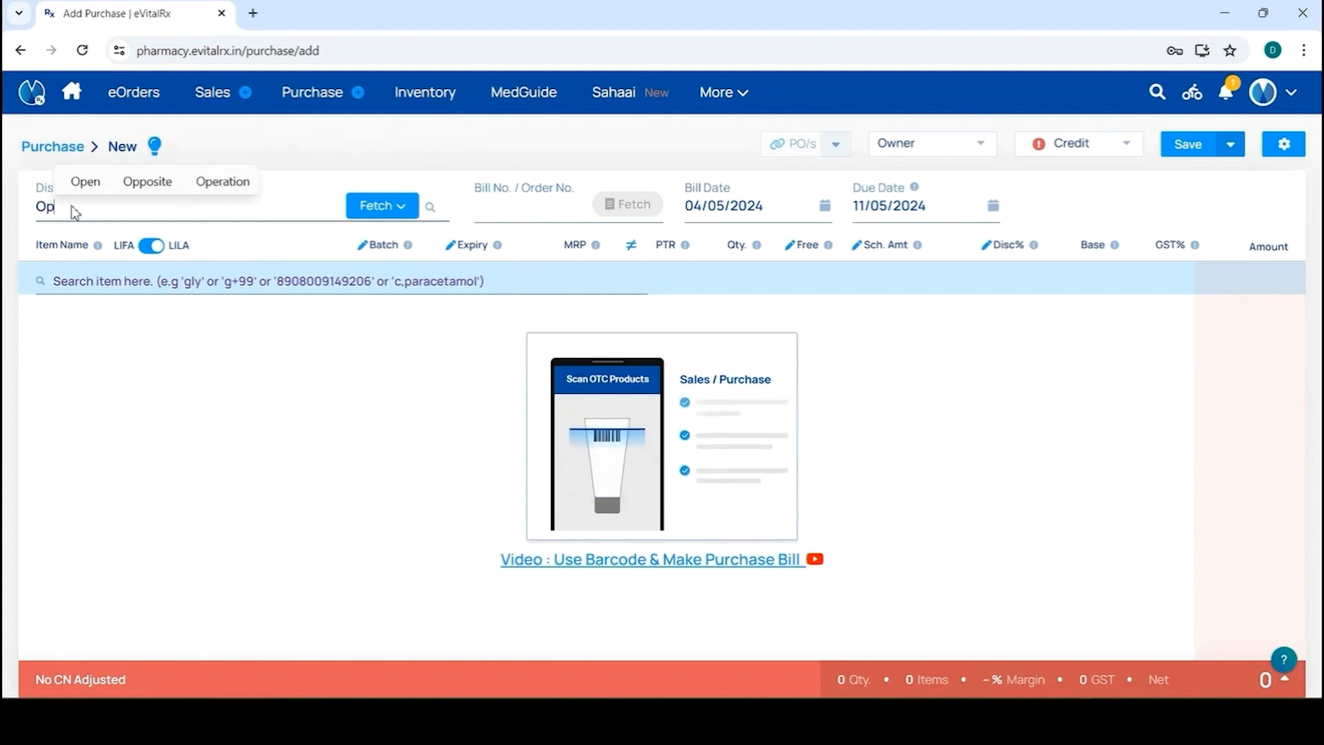
text(ening)
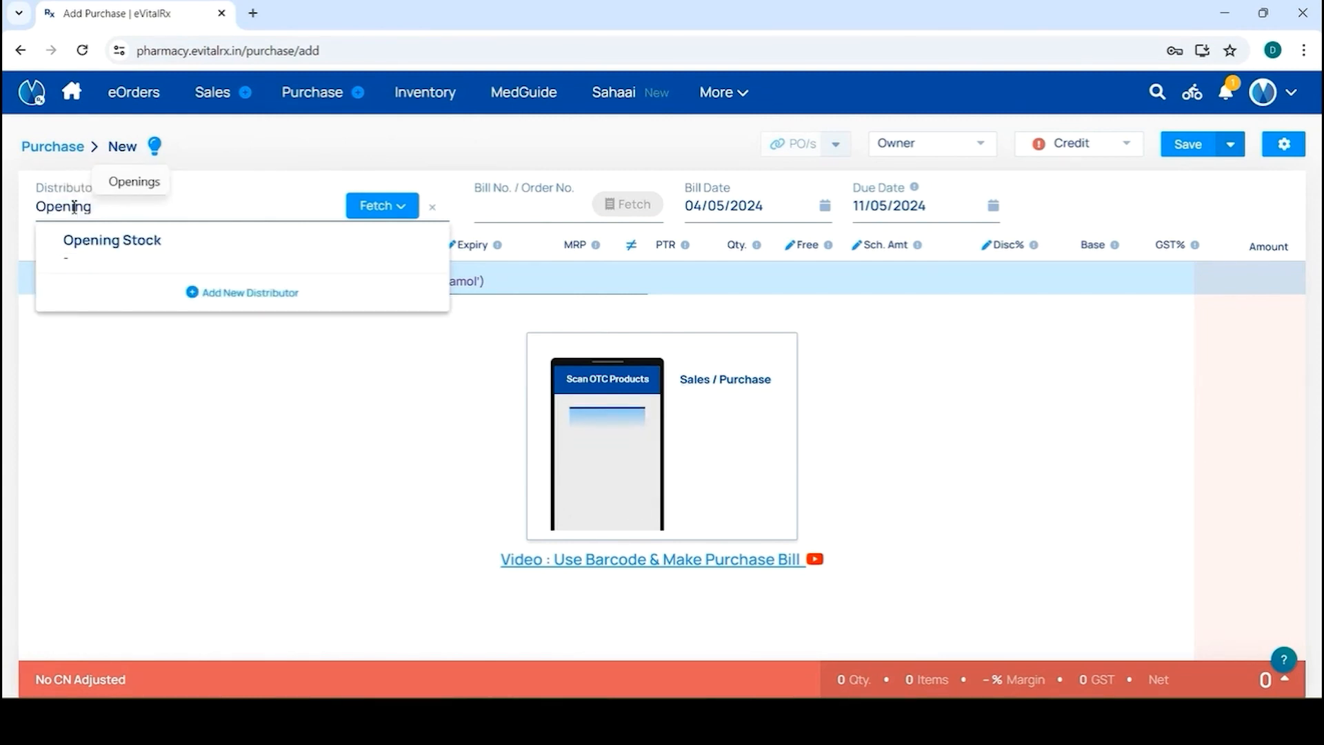
click(67, 252)
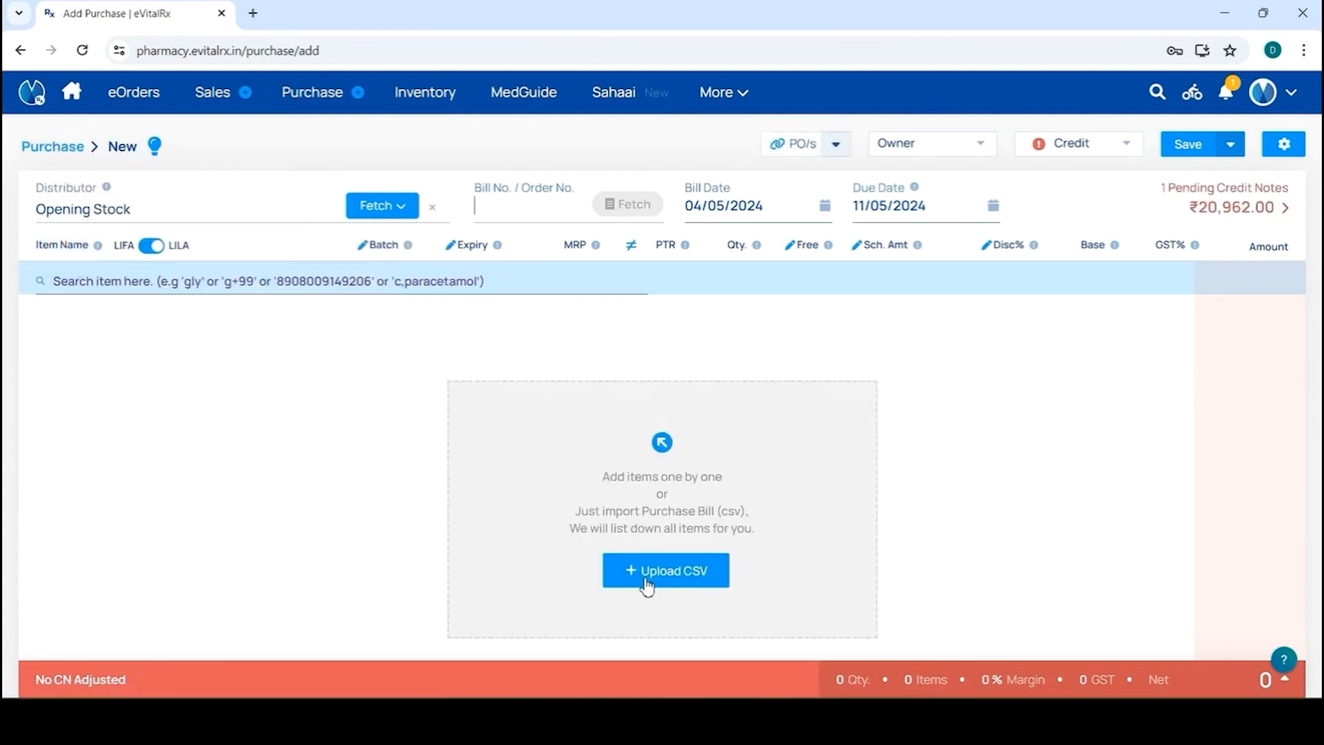
Upload the sample_opening_stock_format CSV from the Desktop into the purchase bill and look over the imported items
click(659, 585)
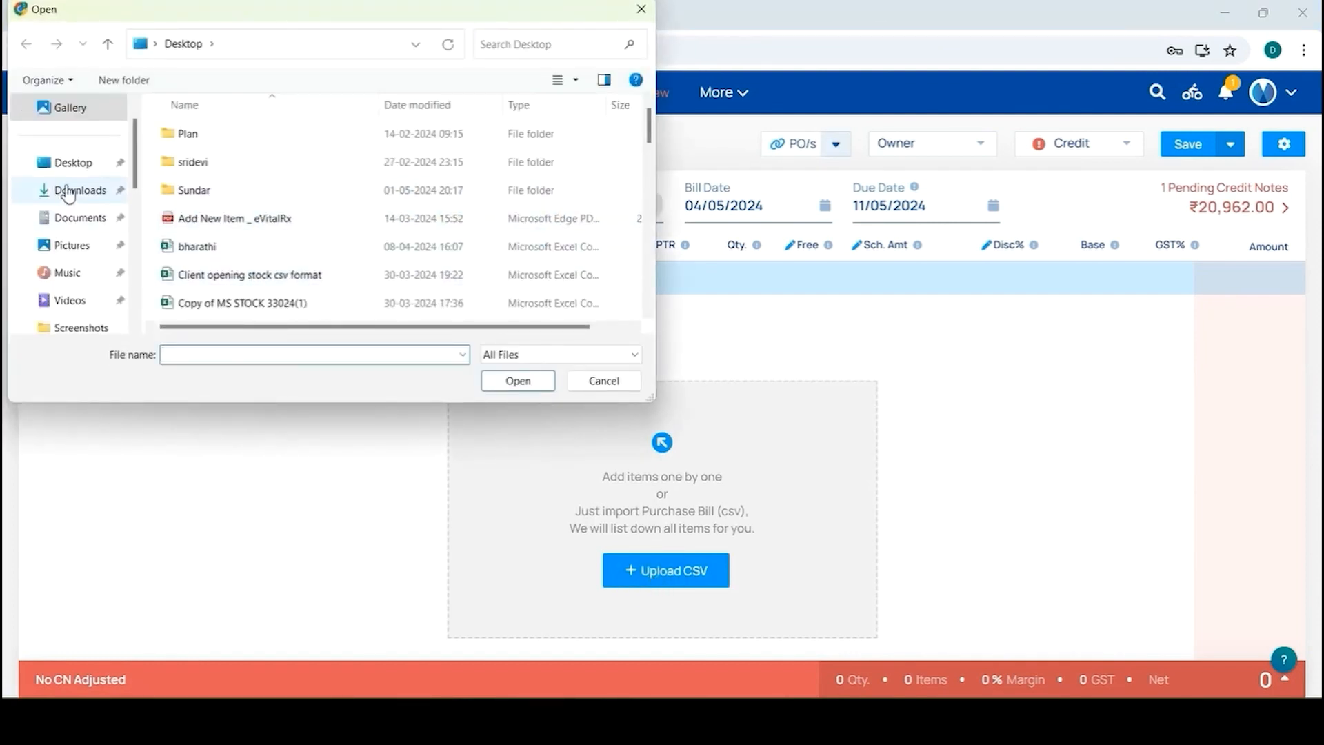
click(71, 169)
scroll(197, 204, down, 10)
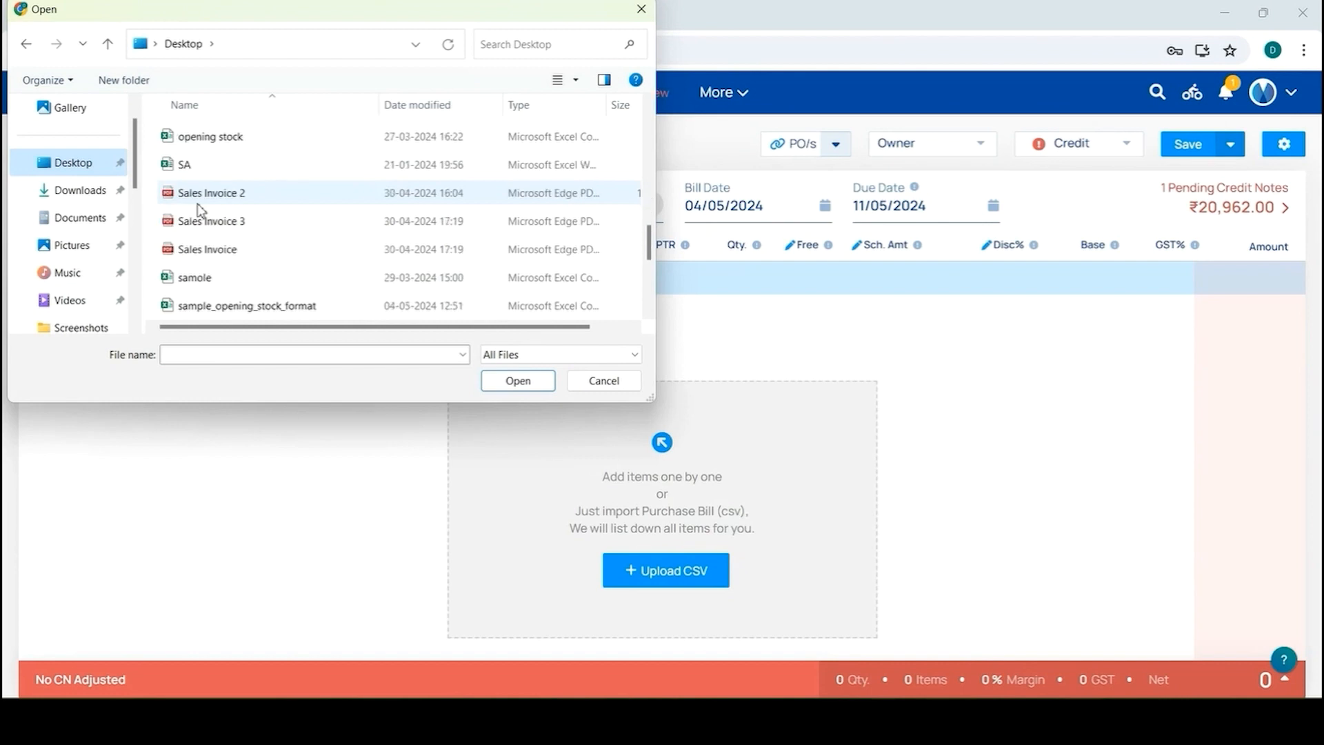
click(185, 305)
click(518, 380)
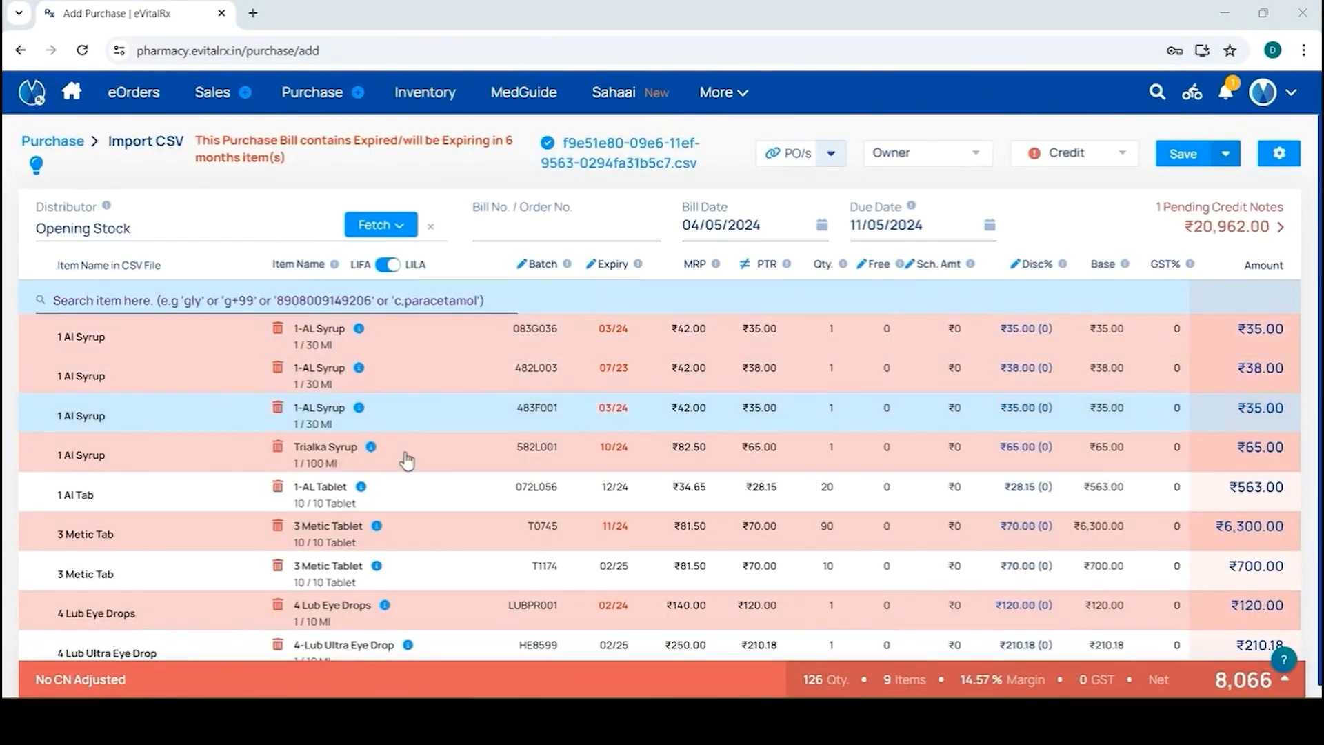
scroll(472, 416, down, 1)
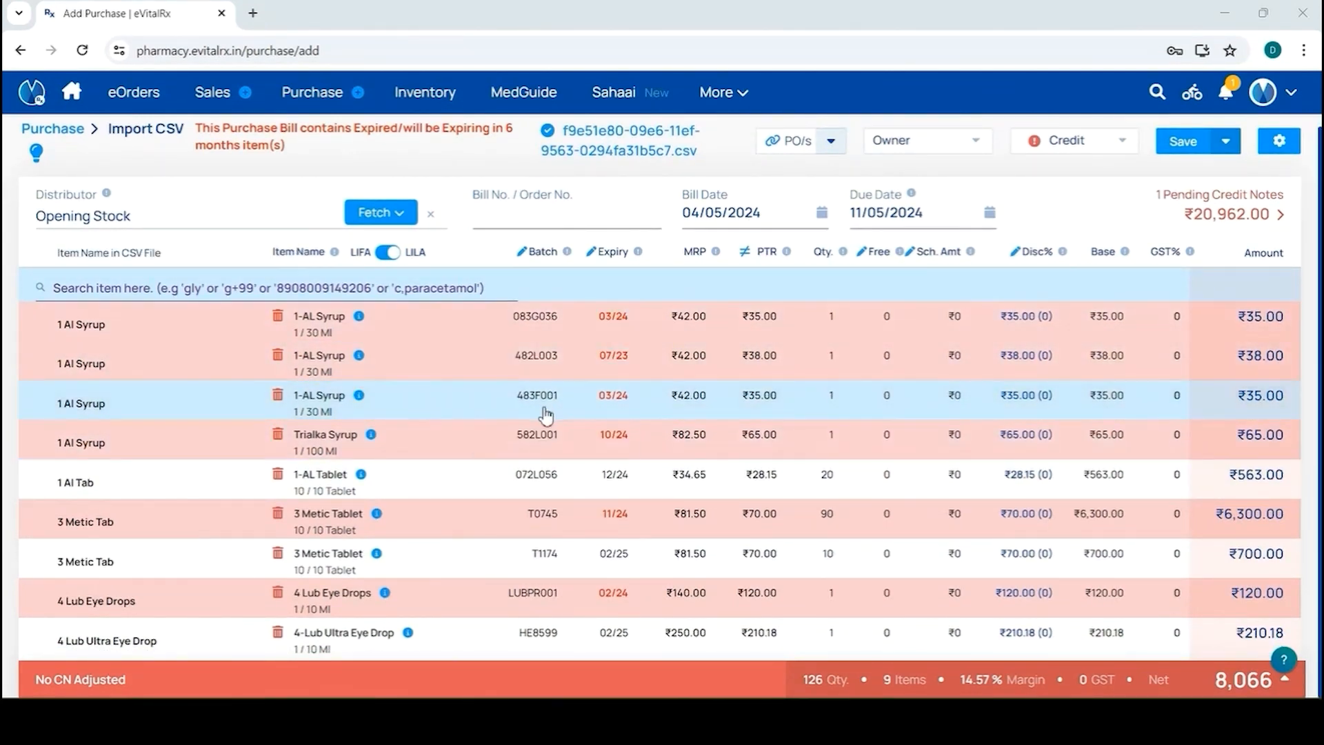
scroll(510, 403, up, 1)
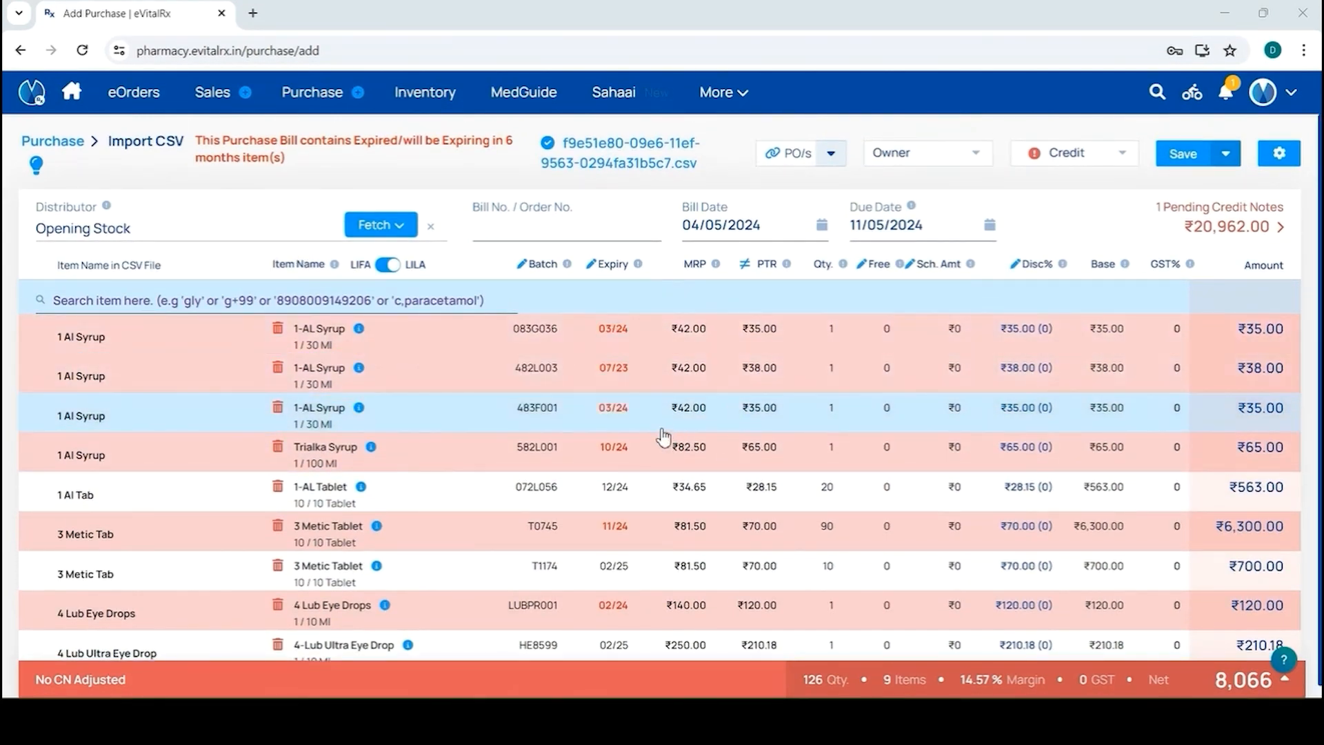